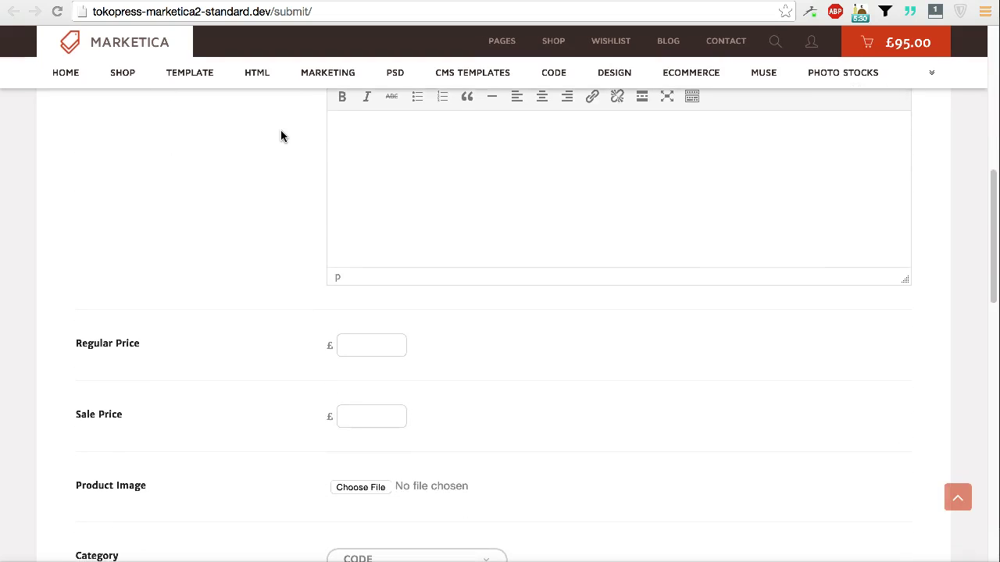
Step: Examine how the Virtual and Downloadable options change the product submission form's fields, leaving both options off
scroll(281, 136, "down", 3)
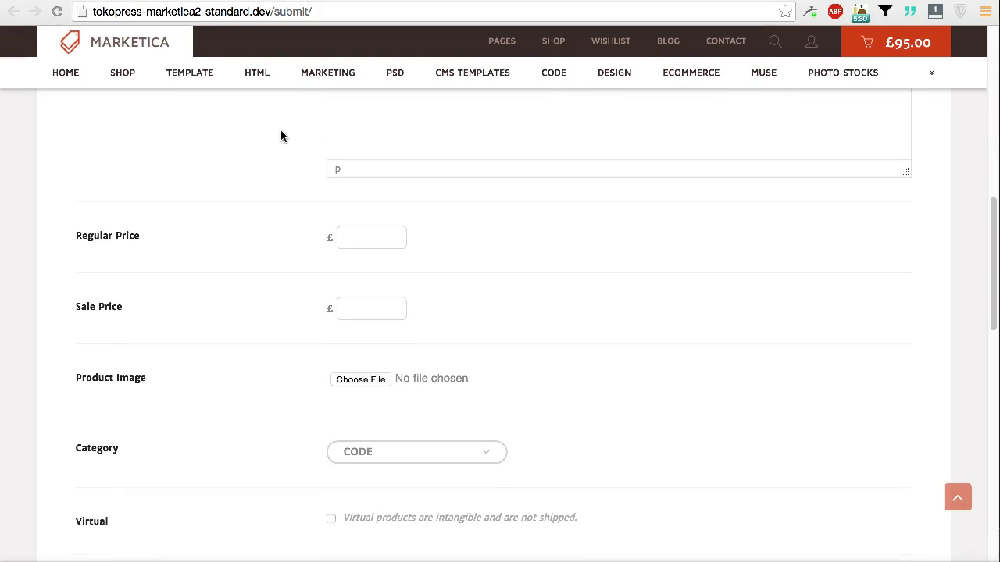
scroll(281, 136, "down", 5)
scroll(281, 136, "down", 2)
left_click(318, 136)
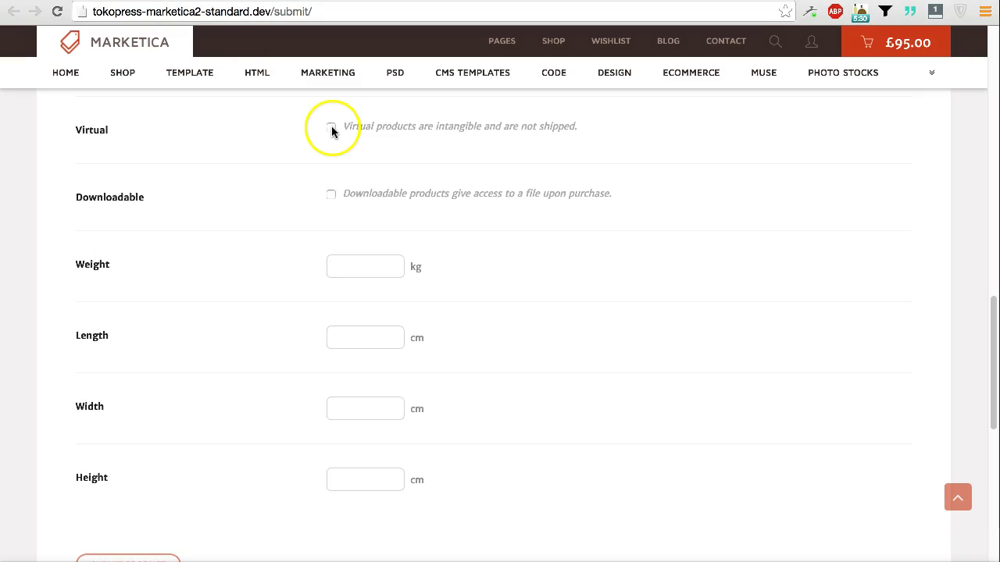
left_click(331, 127)
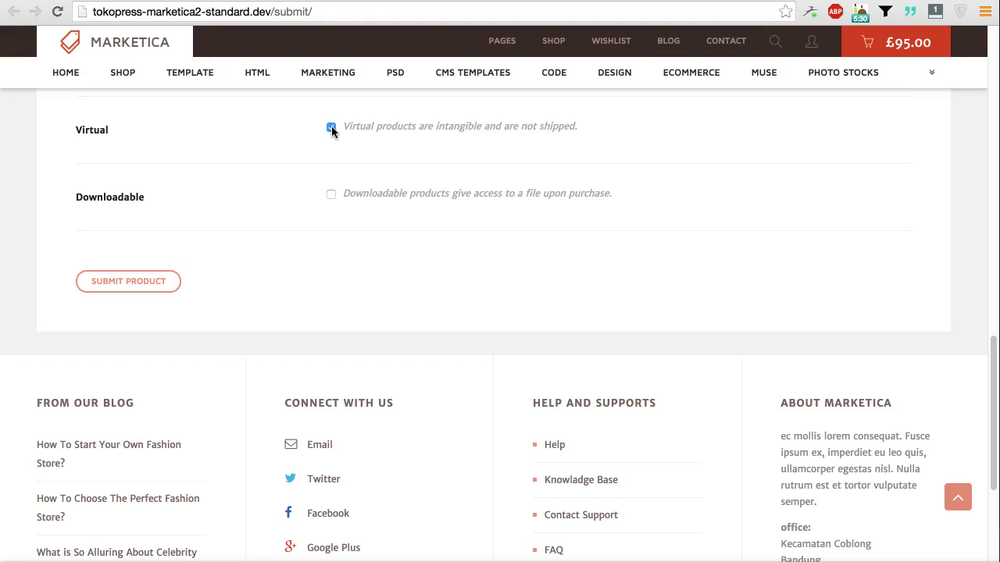
left_click(332, 127)
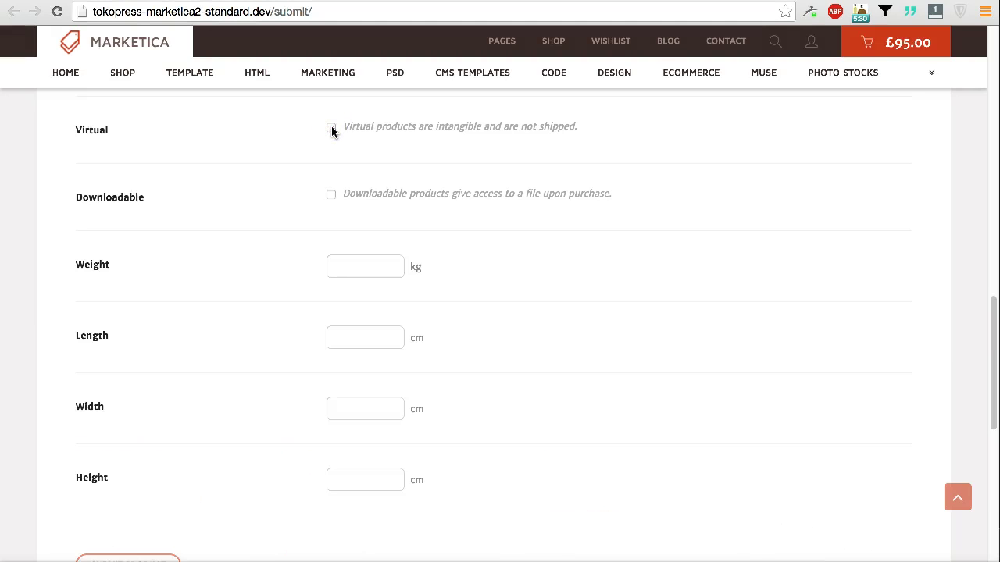
left_click(331, 127)
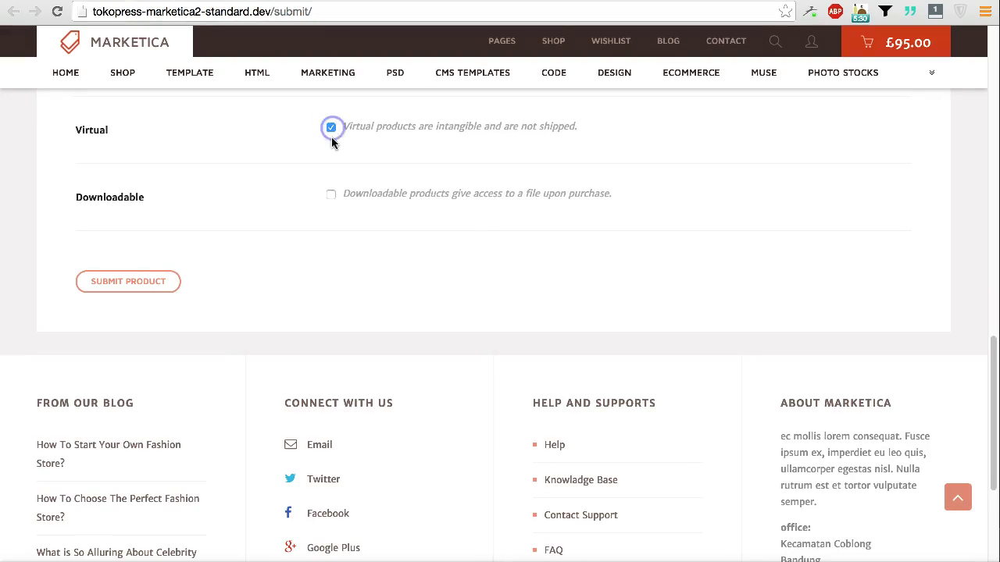
left_click(331, 196)
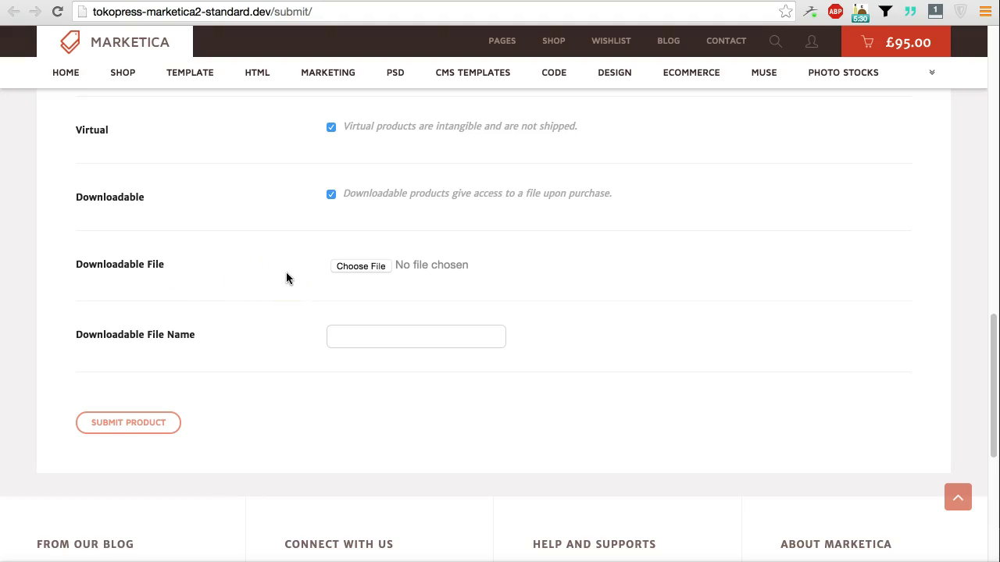
left_click(332, 194)
left_click(330, 127)
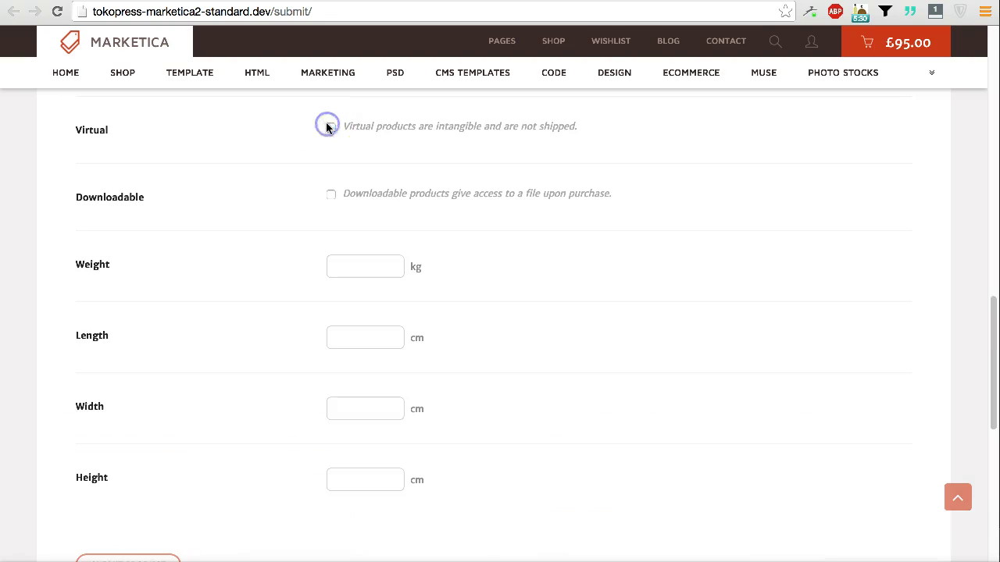
Step: Add show_on="vendor" to the wcxt-frontend-submission shortcode in the Submit page's editor
left_click(630, 8)
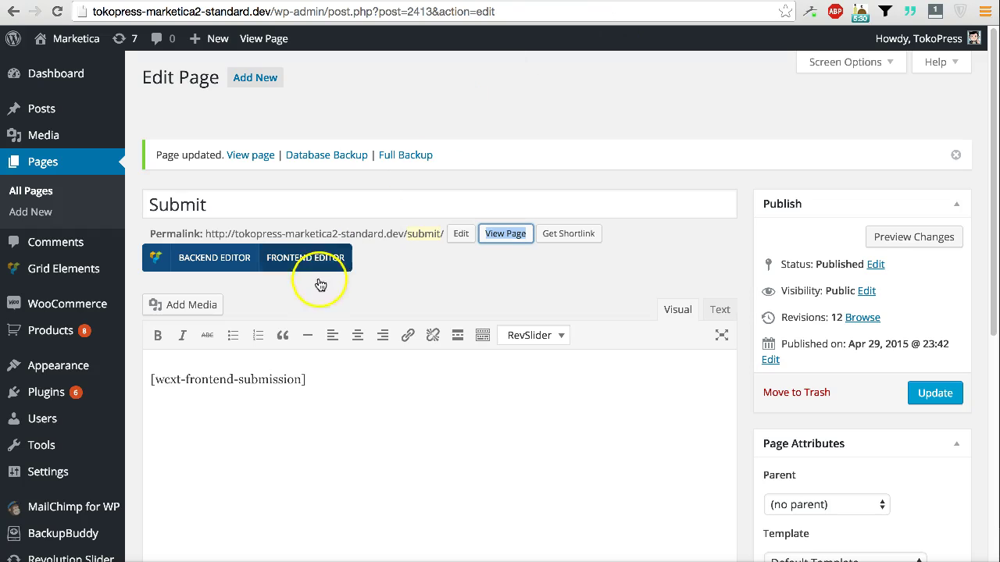
left_click(303, 380)
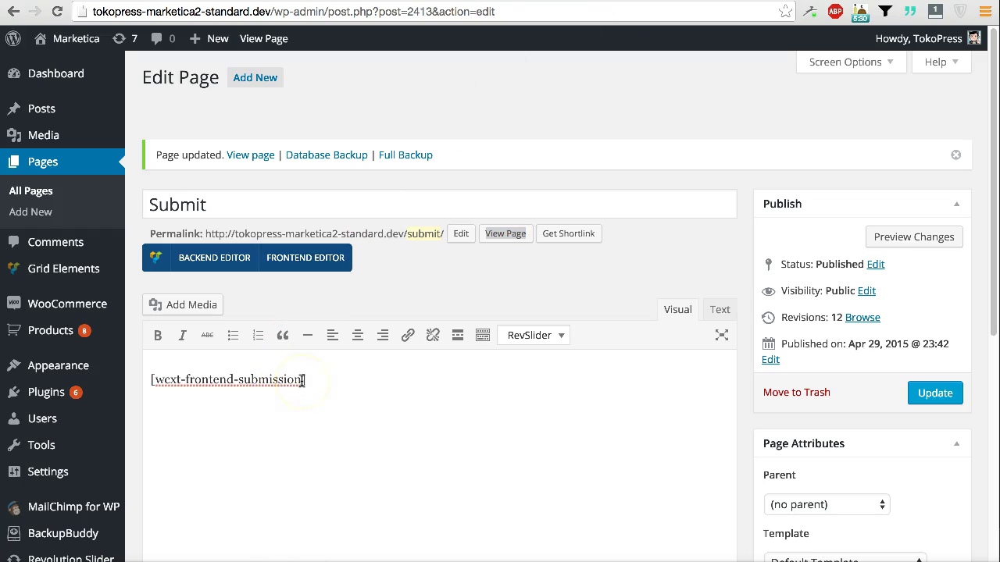
type("show")
type("_on=\"vendor")
Step: Replace the shortcode's show_on value with "user"
key("shift+Left")
key("shift+Left")
key("shift+Left")
key("shift+Left")
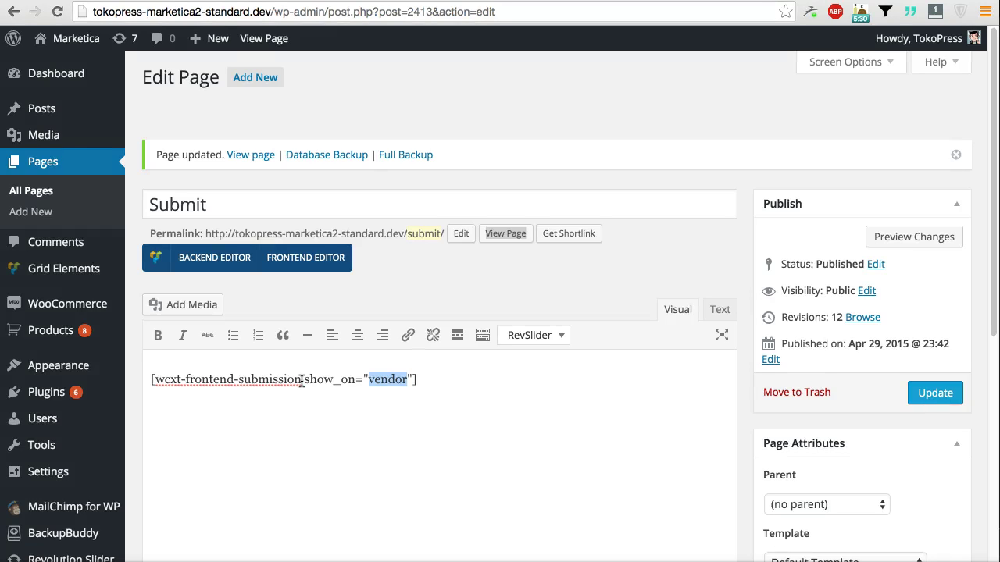
key("BackSpace")
type("user")
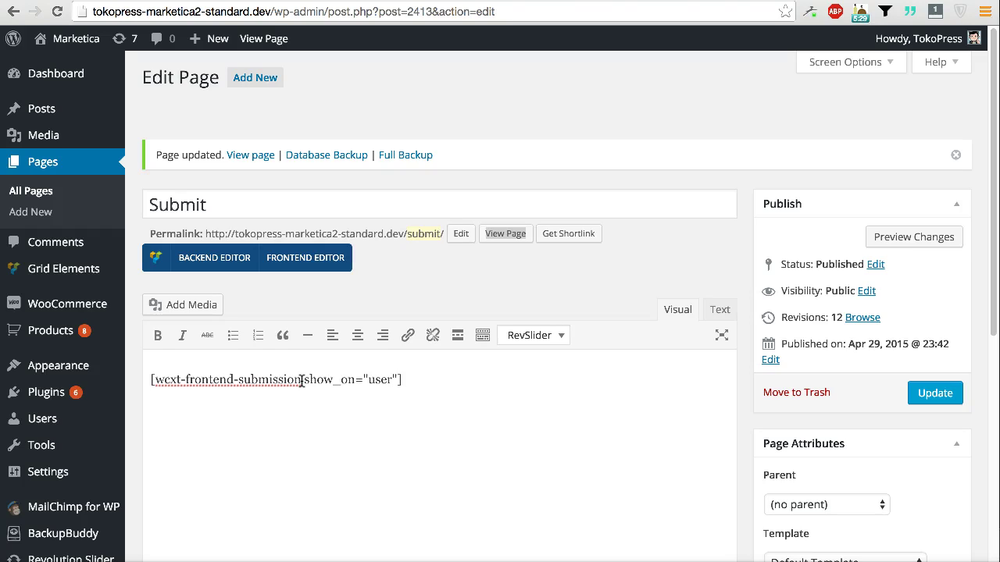
Step: Set the shortcode's show_on value to "all" and look through the product submission form on the live Submit page
key("BackSpace")
key("BackSpace")
key("BackSpace")
key("BackSpace")
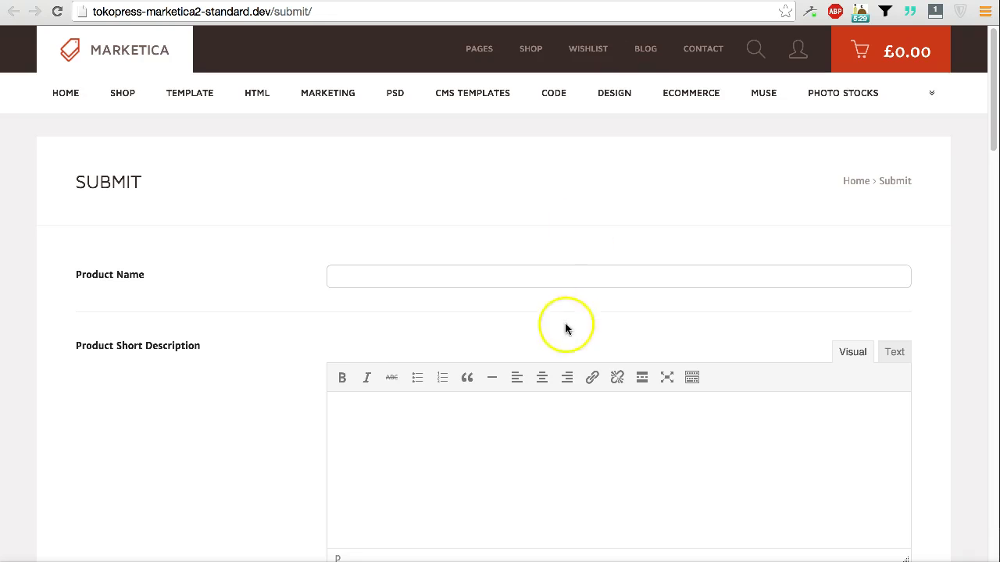
scroll(665, 317, "down", 3)
scroll(665, 318, "down", 6)
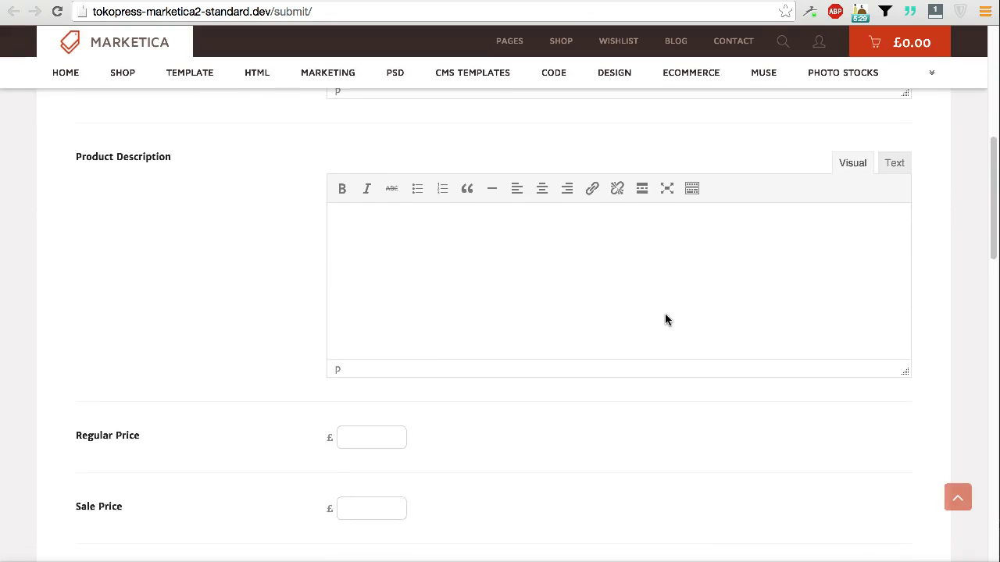
scroll(665, 318, "down", 5)
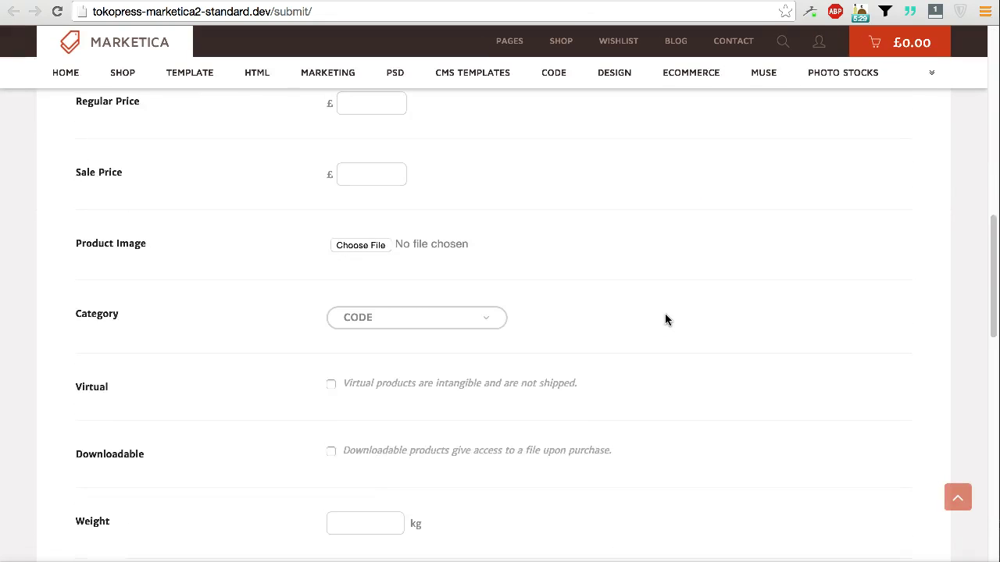
scroll(665, 319, "down", 4)
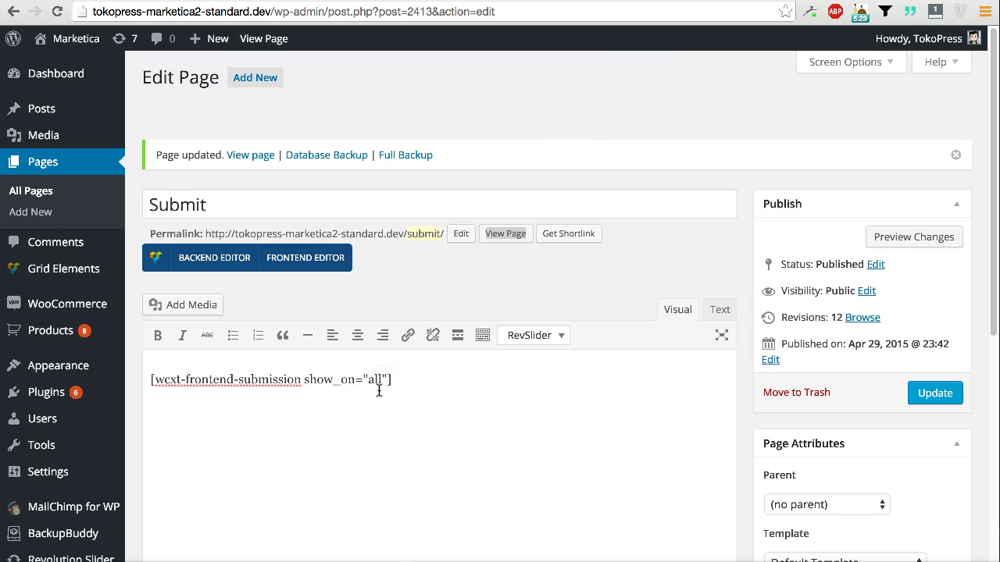
Step: Replace the show_on attribute in the submission shortcode with product_type="physical"
key("shift+Left")
key("shift+Left")
key("shift+Left")
key("shift+Left")
key("shift+Left")
key("shift+Left")
key("shift+Left")
key("shift+Left")
key("shift+Left")
key("shift+Left")
key("shift+Left")
type("product_type=\"physical")
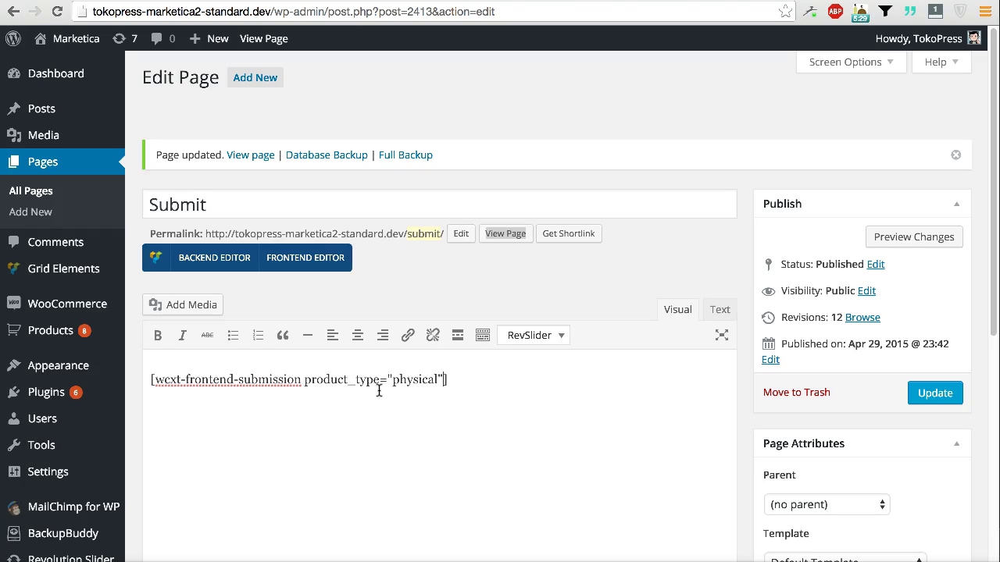
Step: Update the Submit page and check the category, weight and dimension fields on the live form
left_click(931, 393)
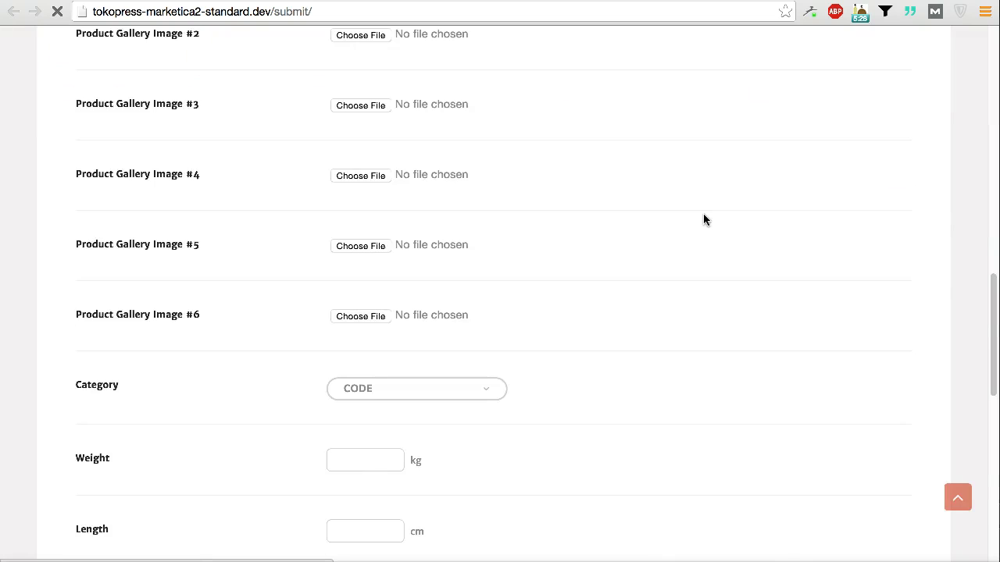
left_click(587, 309)
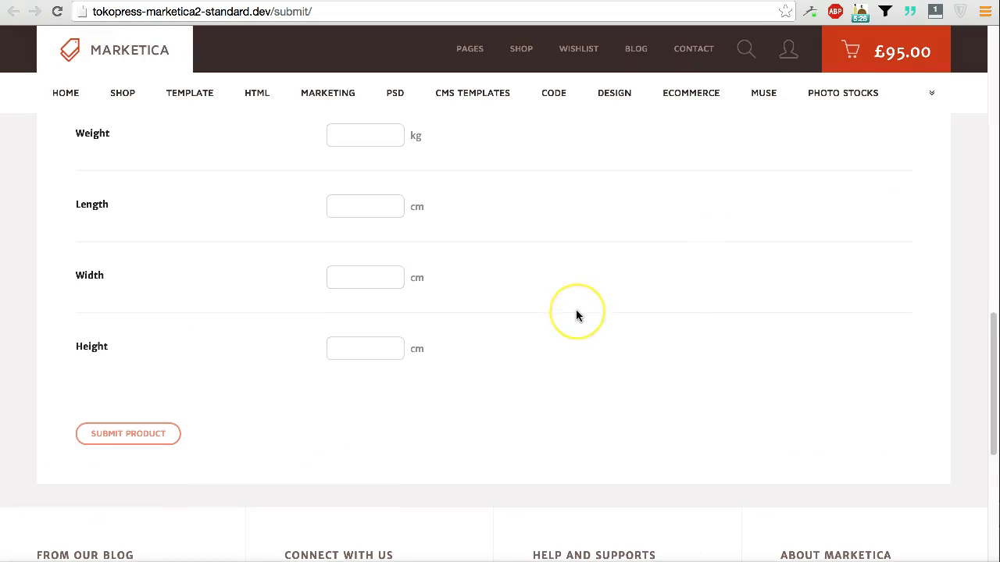
scroll(575, 314, "up", 3)
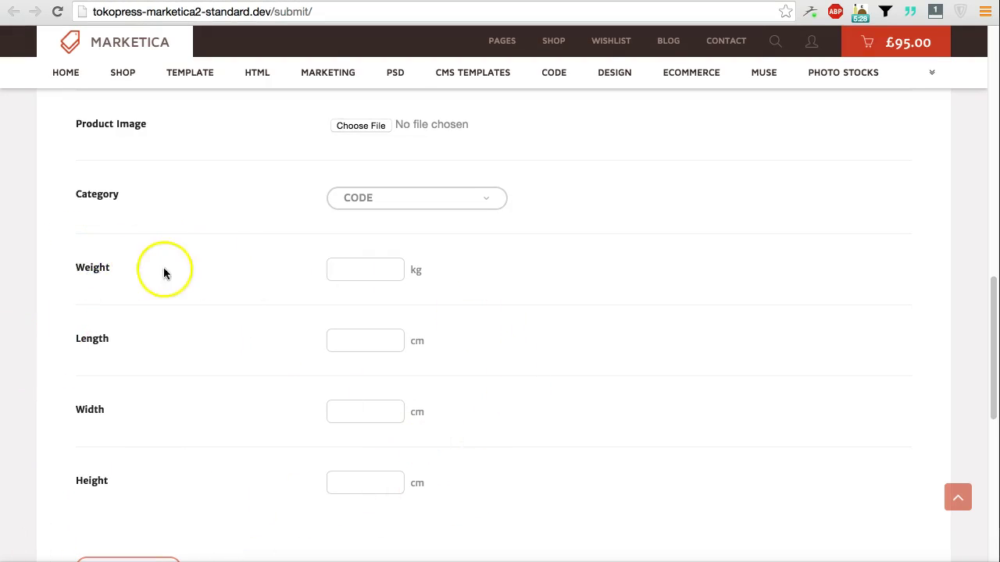
Step: Update the Submit page with product_type set to "virtual" in the shortcode and check the reloaded live form
key("ctrl+shift+Tab")
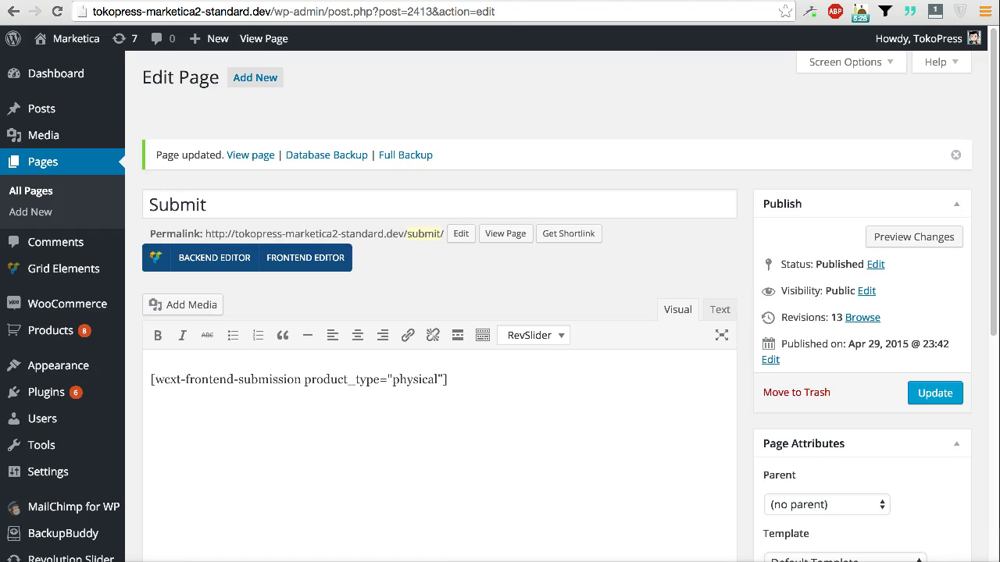
left_click_drag(392, 380, 439, 379)
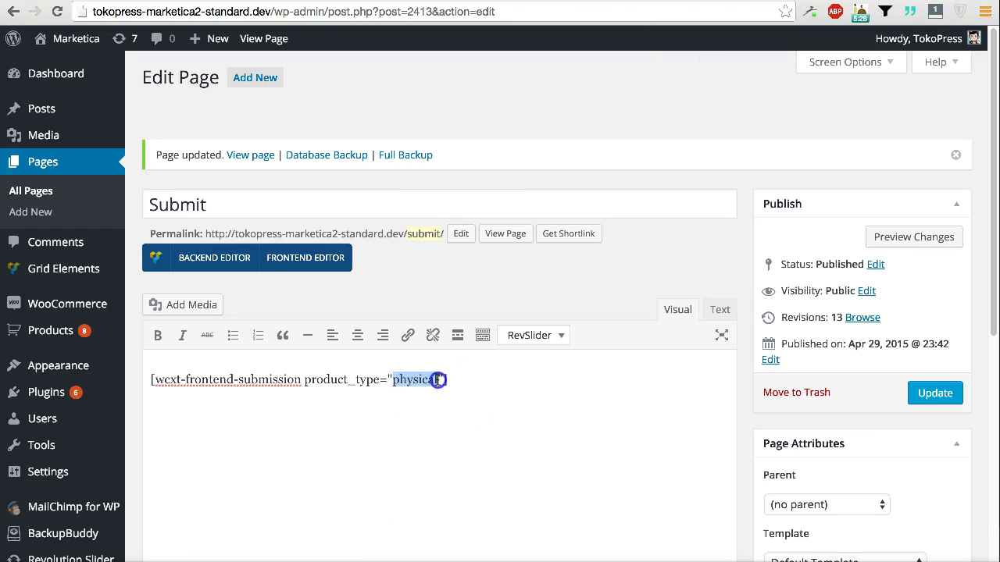
type("virtual")
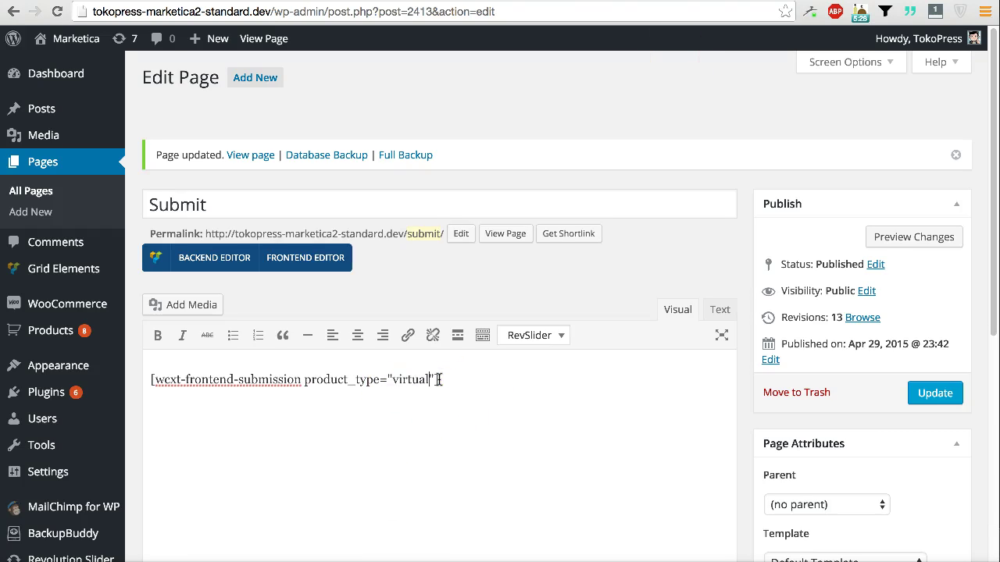
left_click(935, 394)
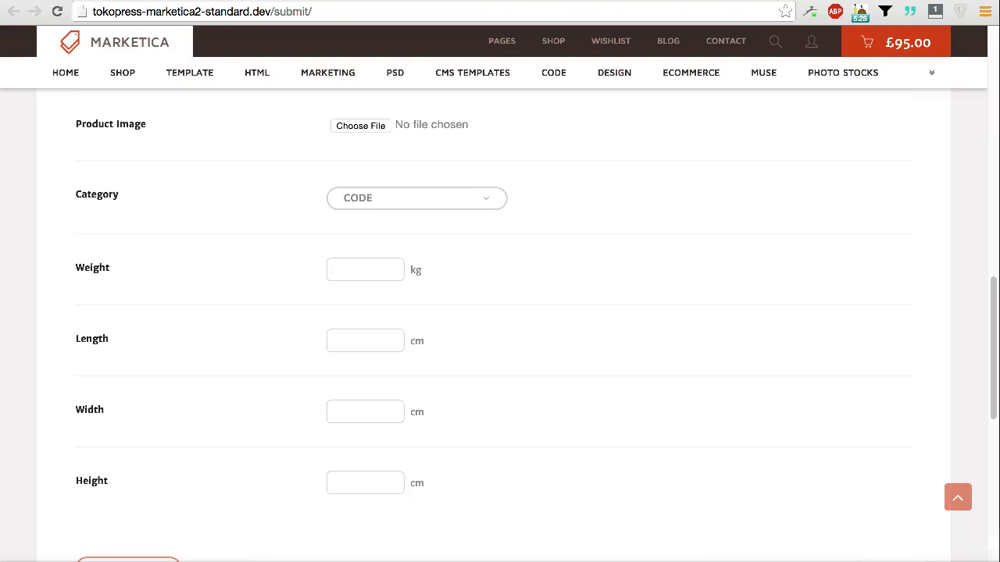
left_click(59, 19)
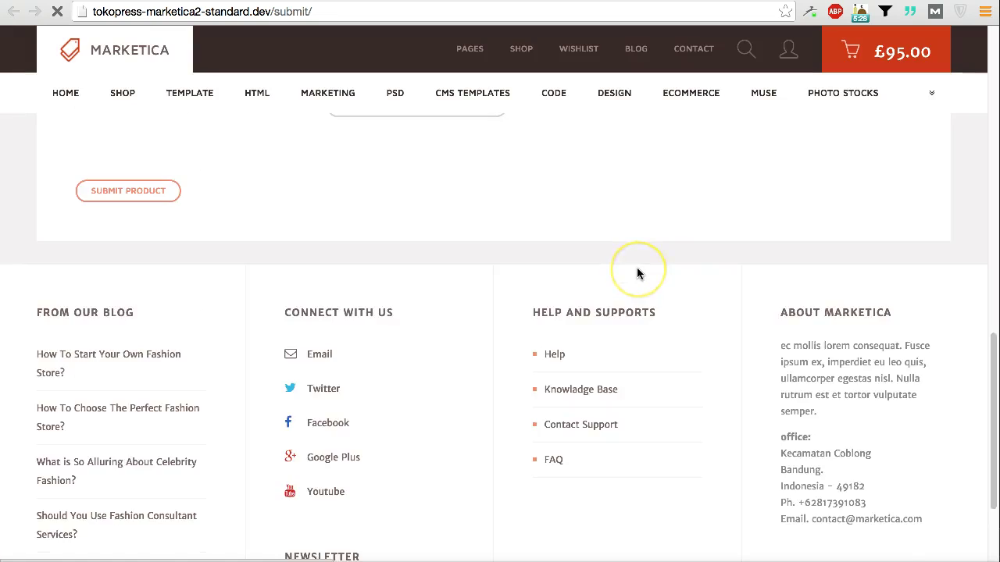
scroll(637, 272, "up", 2)
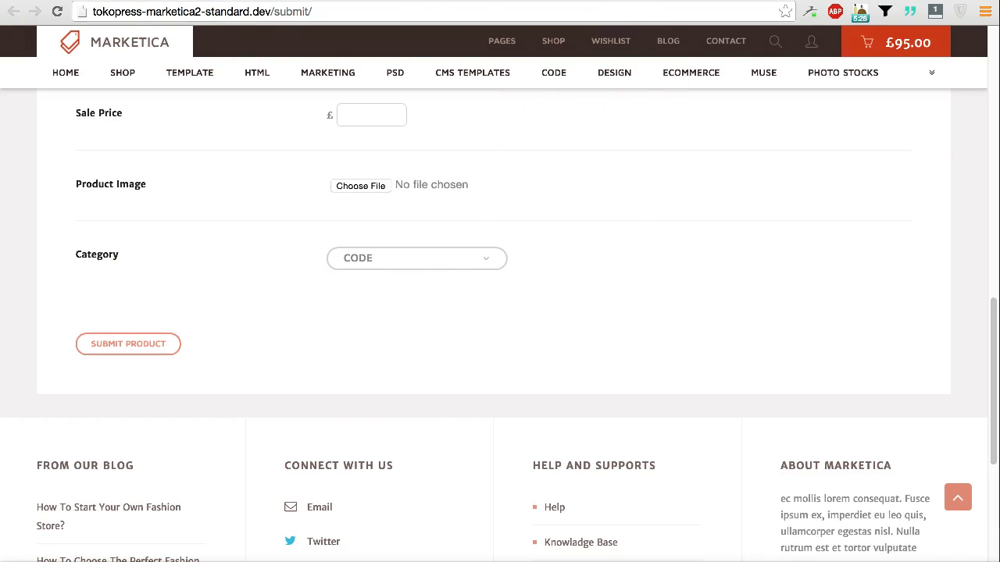
Step: Update the Submit page with product_type set to "digital" in the shortcode and reload the live form
left_click(649, 2)
double_click(395, 381)
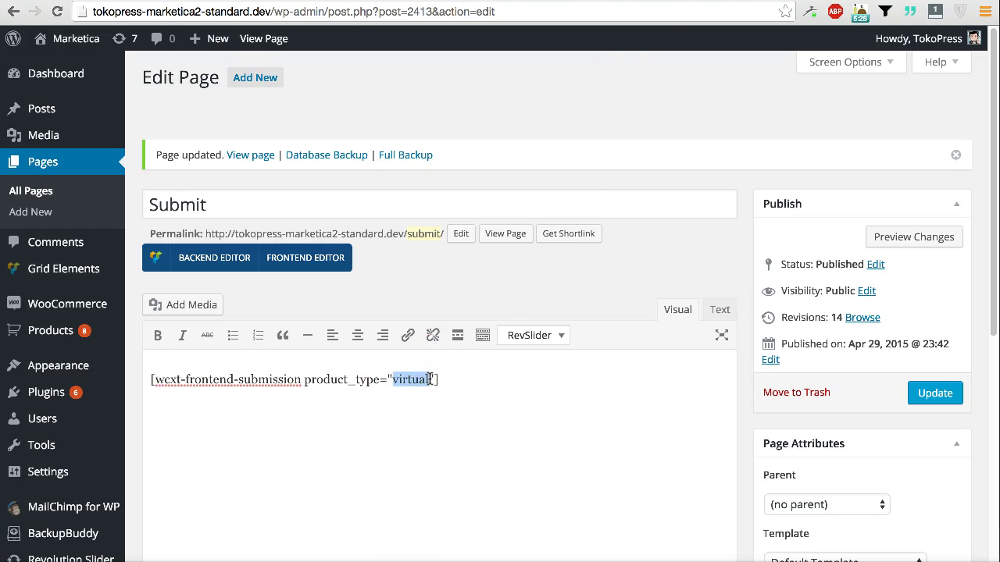
type("digital")
left_click(922, 394)
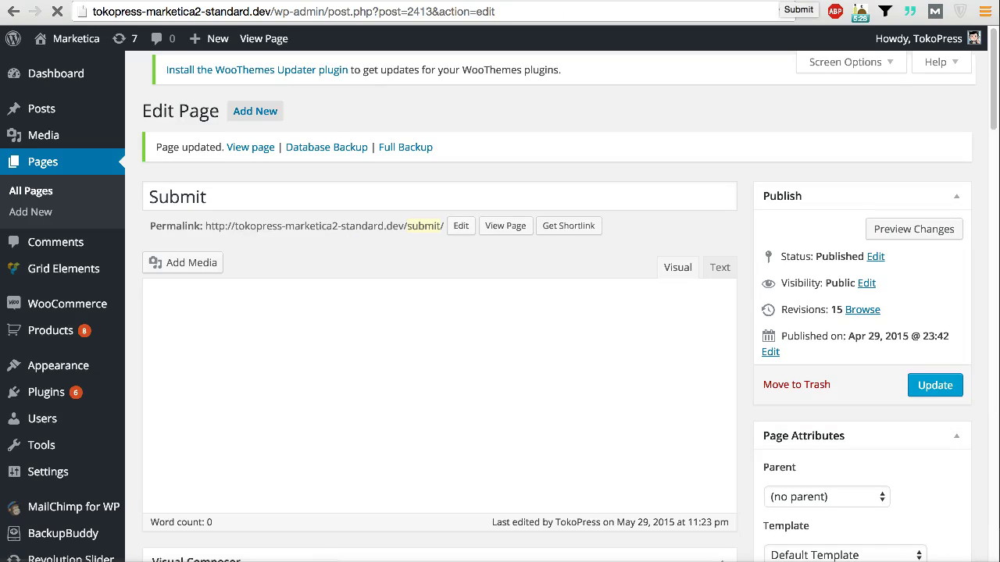
left_click(650, 10)
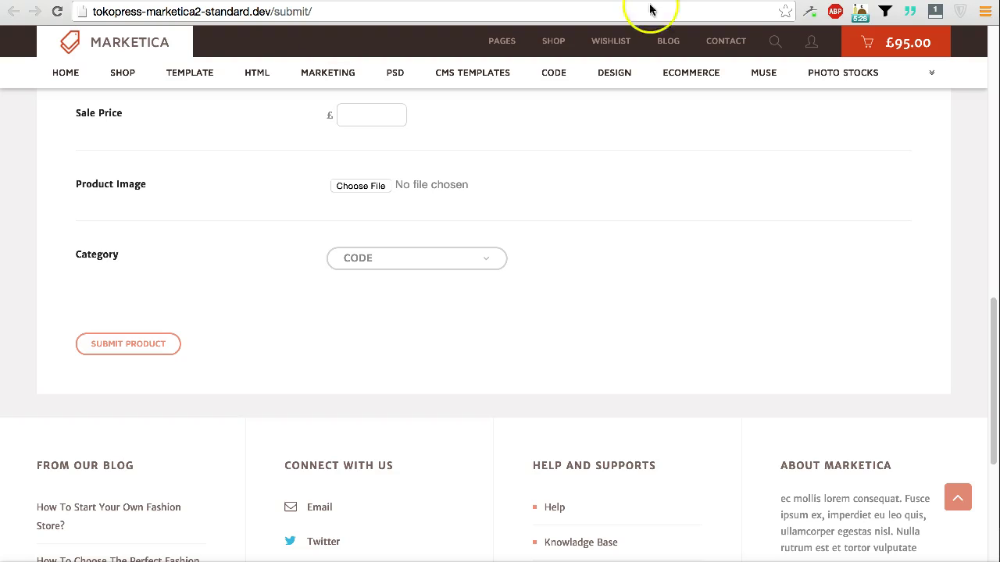
left_click(57, 11)
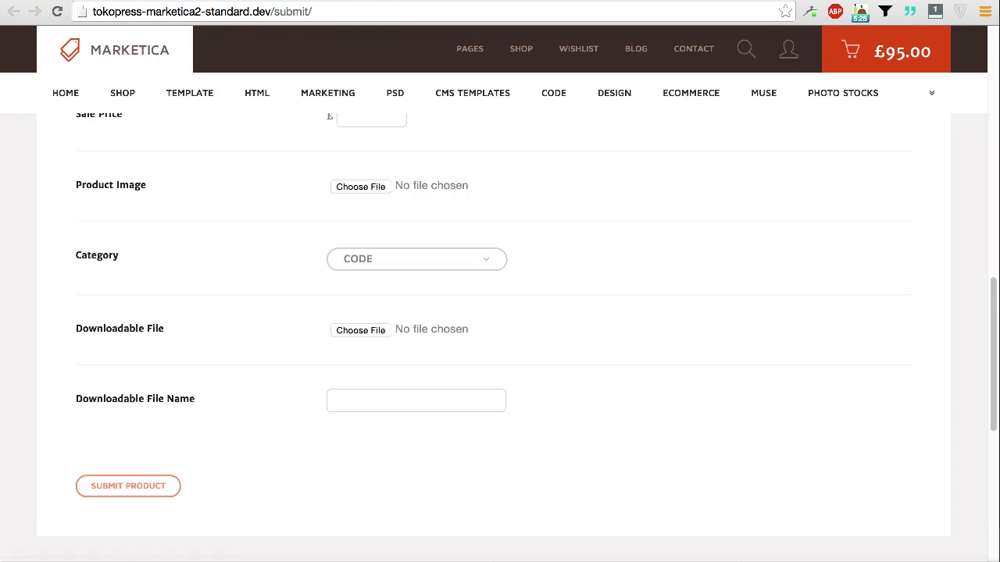
Step: Update the Submit page with product_type set to "external" and check the Product URL and Button Text fields on the reloaded form
key("ctrl+shift+Tab")
left_click_drag(393, 379, 426, 380)
type("external")
left_click(949, 400)
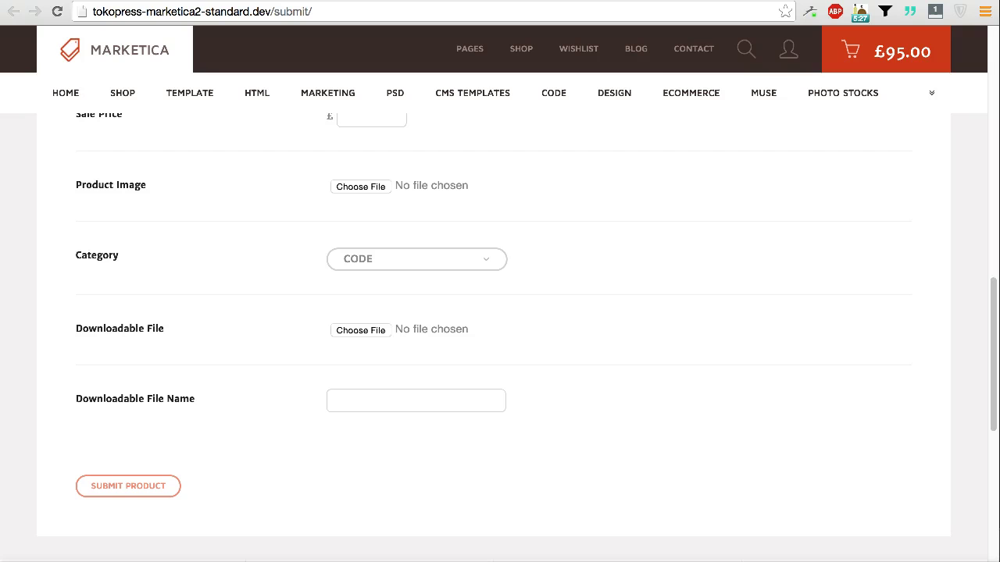
left_click(57, 11)
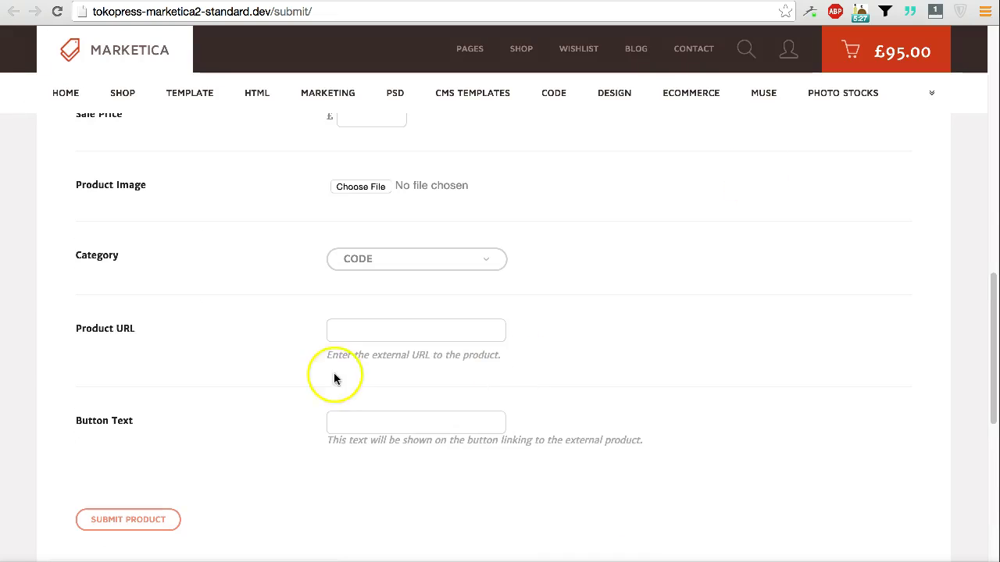
left_click(339, 334)
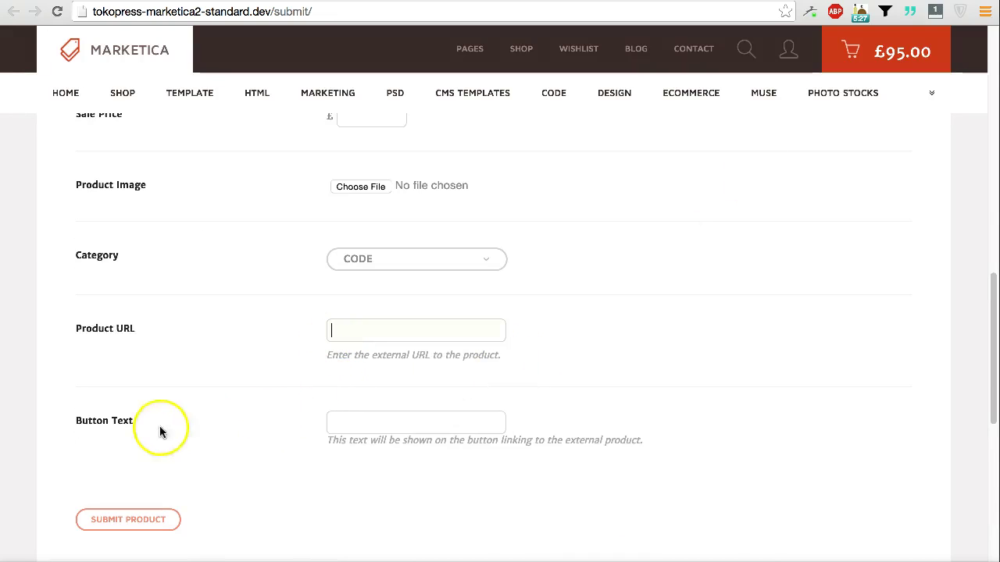
left_click(344, 421)
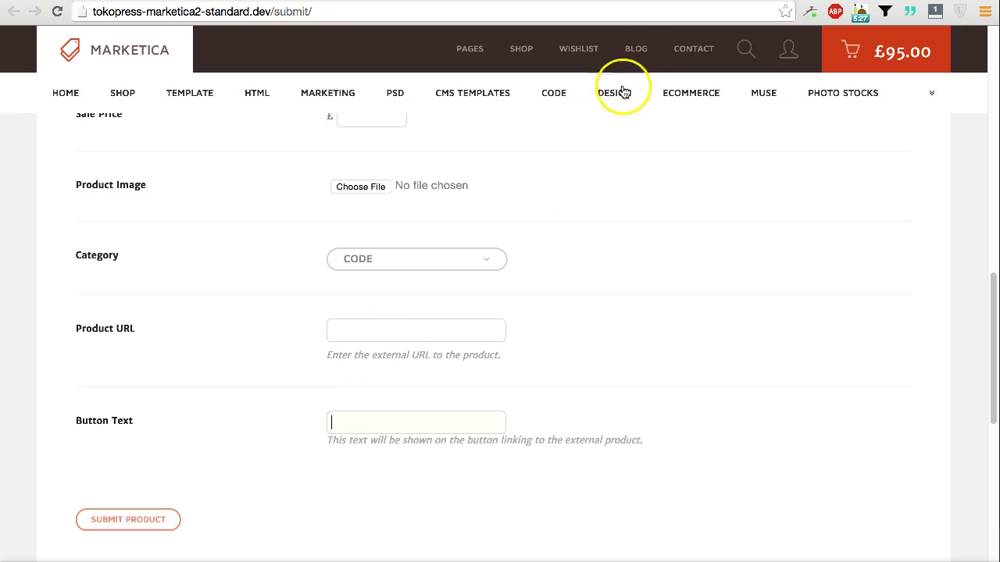
Step: Add product_sku="yes" to the Submit page's shortcode, update the page and check the SKU field on the reloaded live form
key("ctrl+shift+Tab")
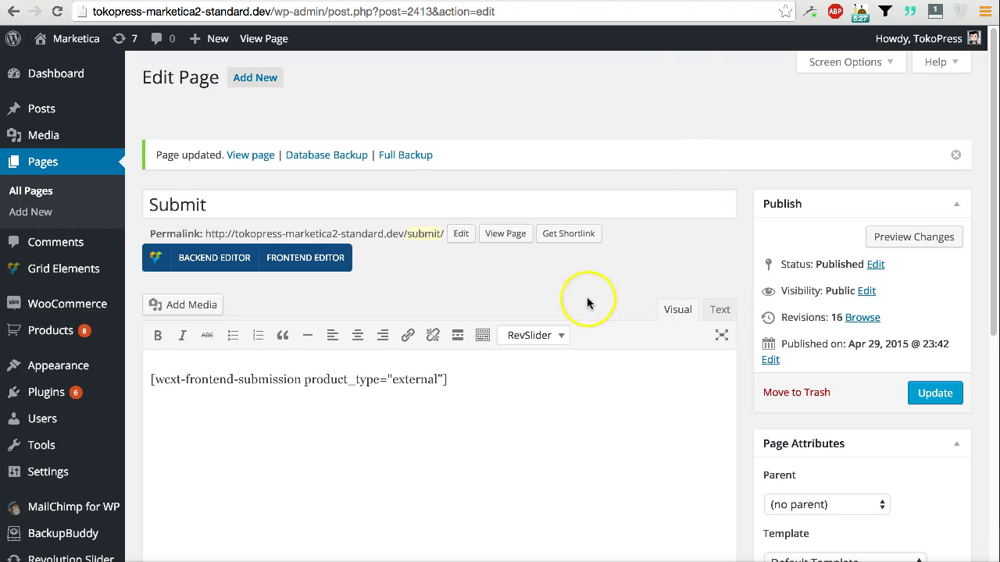
left_click(442, 382)
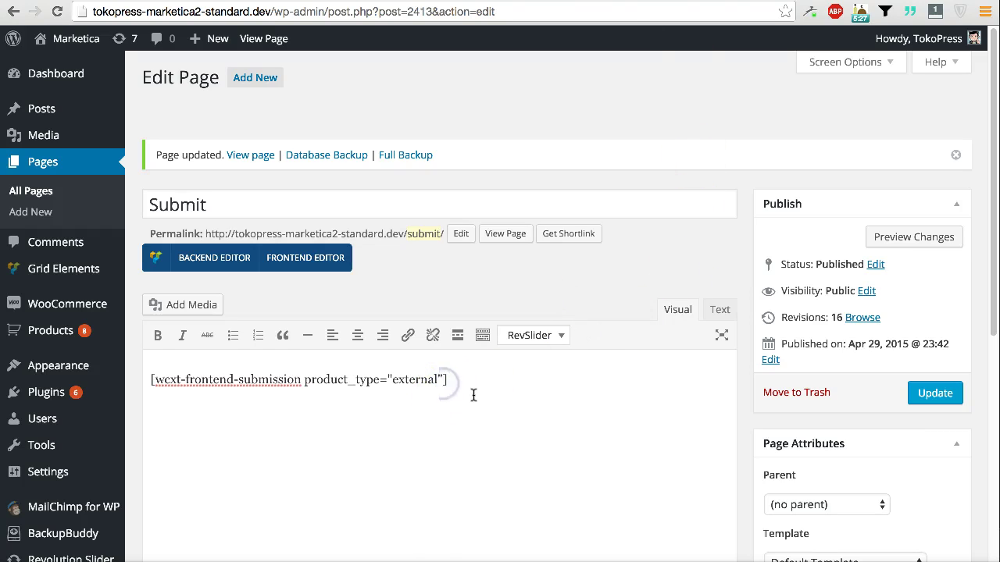
type("product_sku")
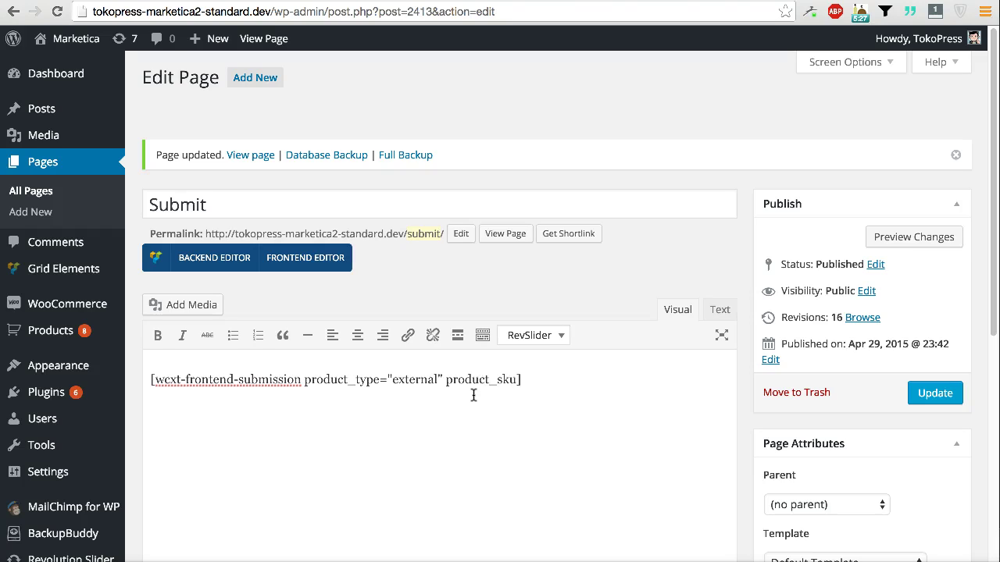
type("=\"yes")
left_click(921, 392)
key("ctrl+Tab")
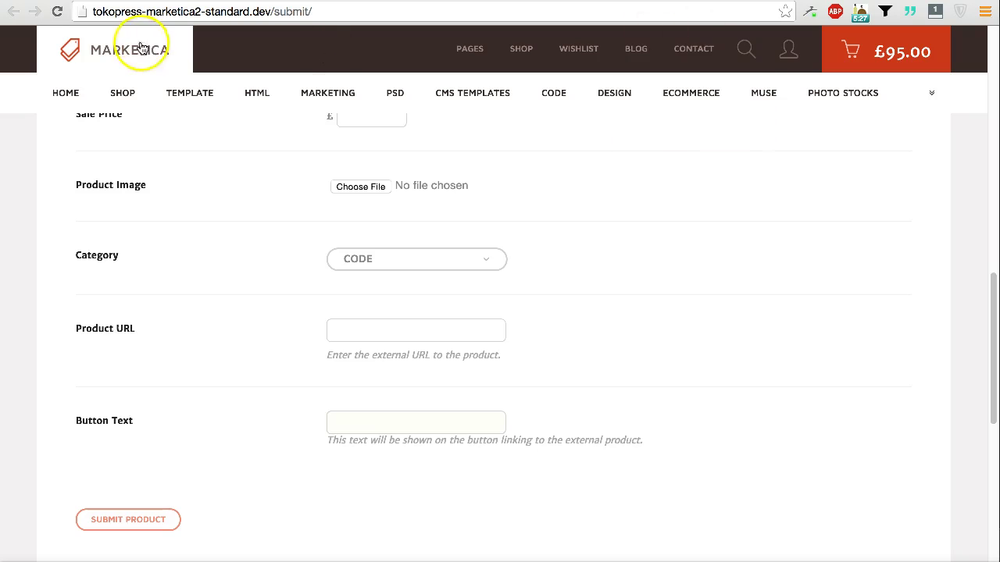
left_click(57, 12)
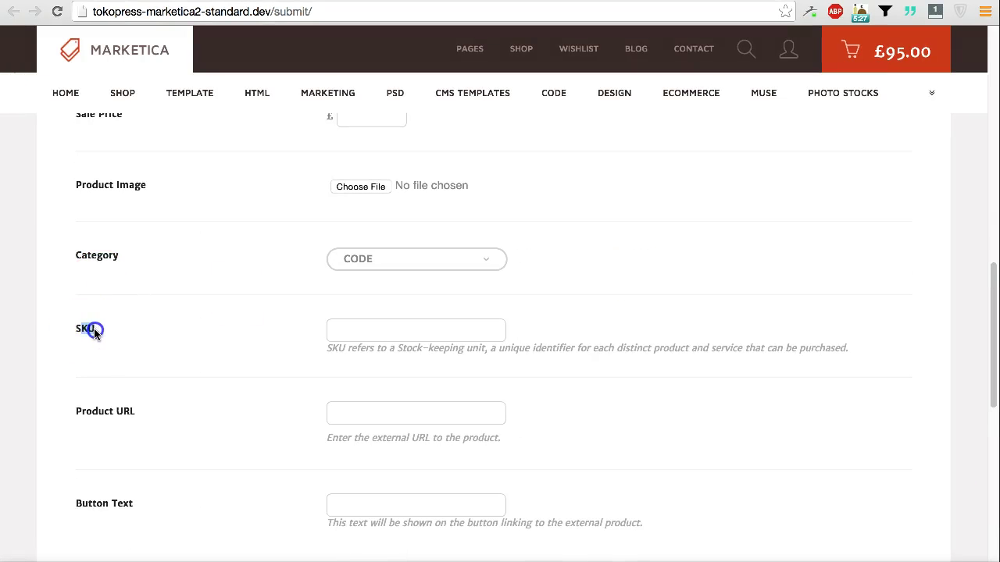
left_click(424, 330)
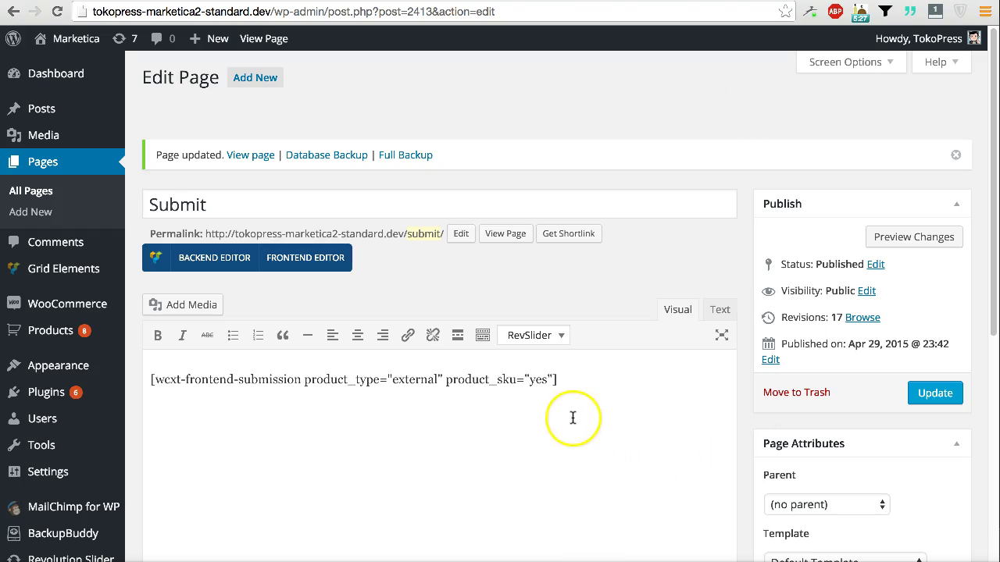
Step: Switch the Submit page to the Visual Composer backend editor and open the WooCommerce - Frontend Submission element's settings
scroll(572, 418, "down", 1)
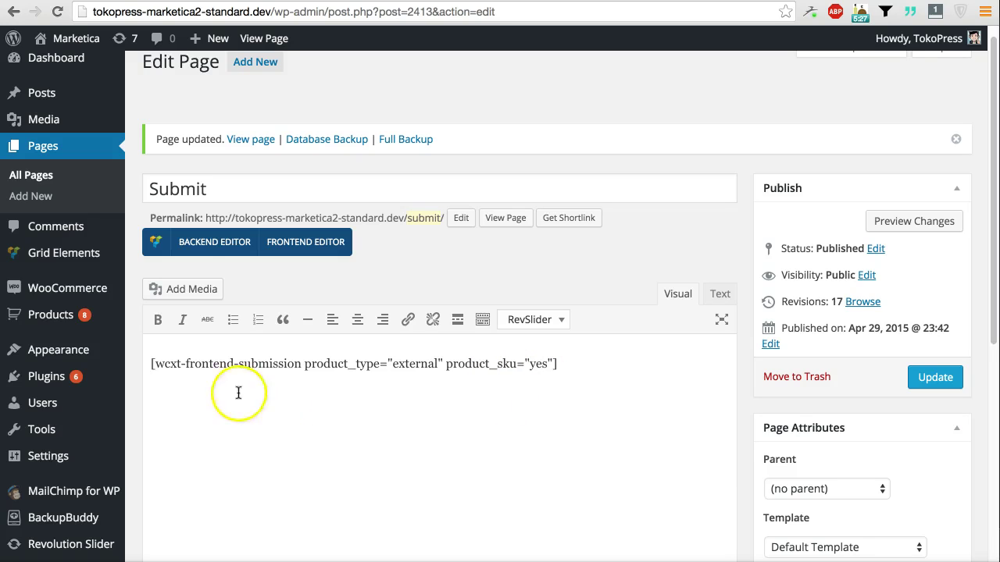
left_click(232, 248)
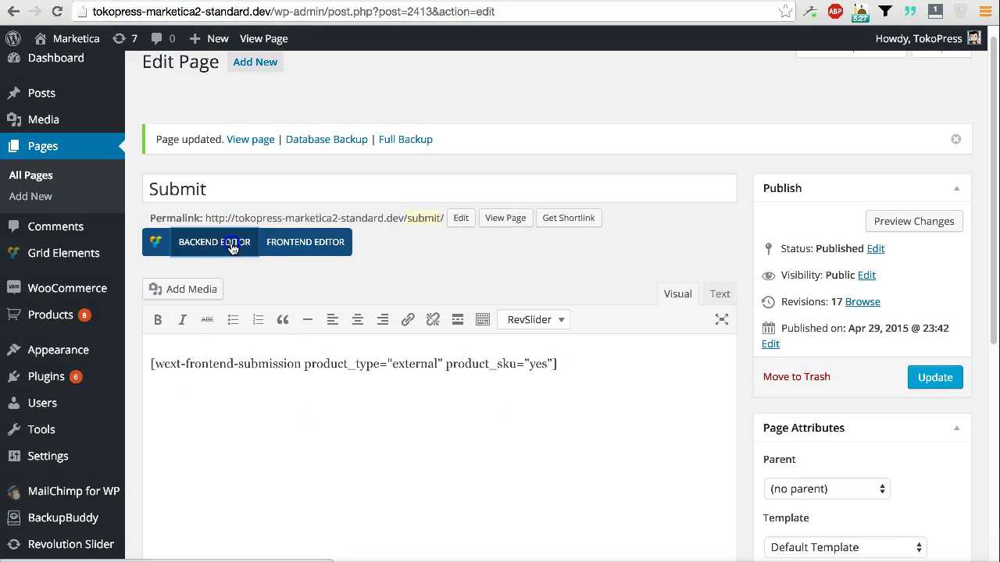
mouse_move(328, 389)
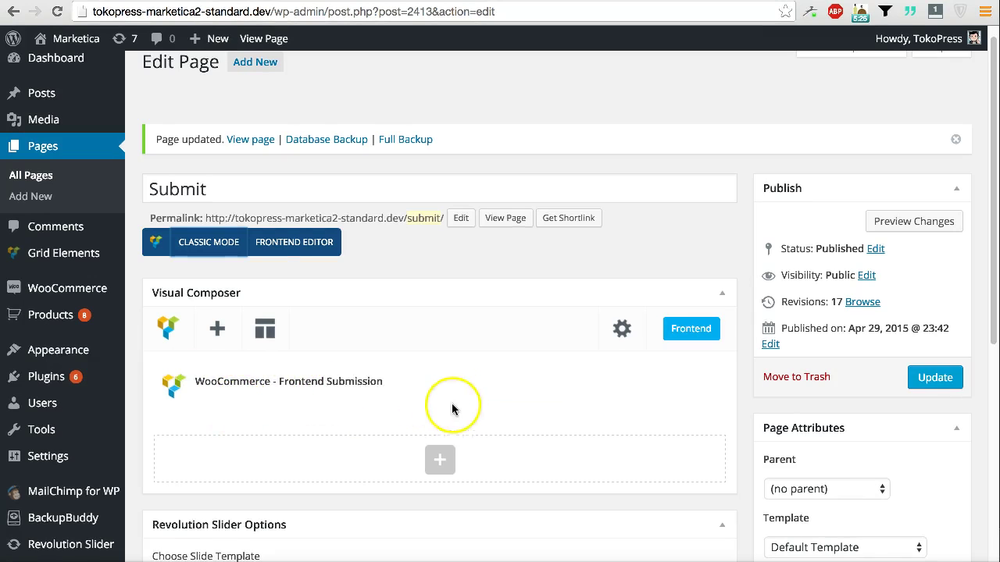
left_click(494, 389)
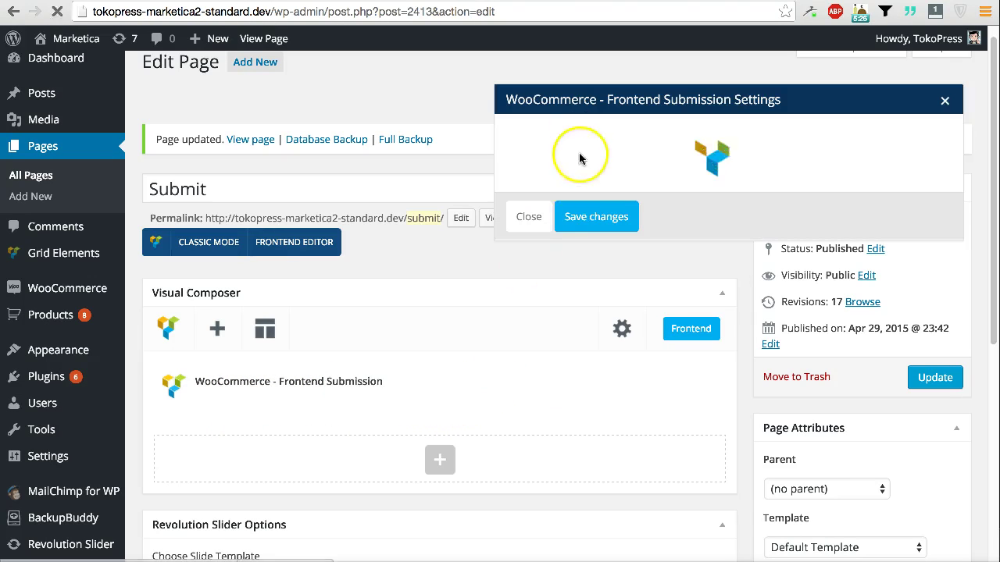
Step: Review the Visibility, Product Type and Product SKU options of the Frontend Submission element and close its settings without saving
left_click(576, 148)
left_click(573, 147)
left_click(583, 250)
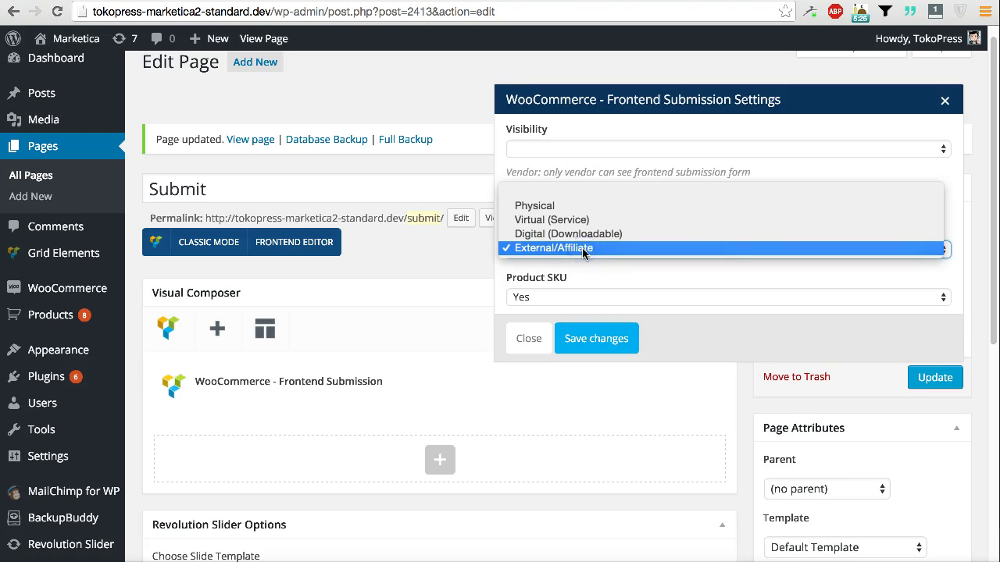
left_click(587, 270)
left_click(574, 295)
left_click(574, 295)
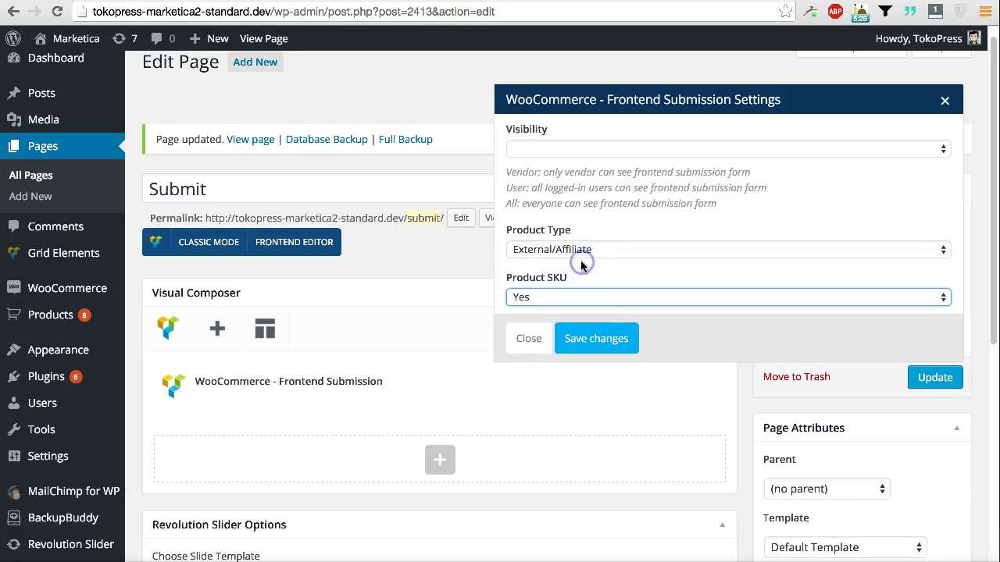
left_click(529, 338)
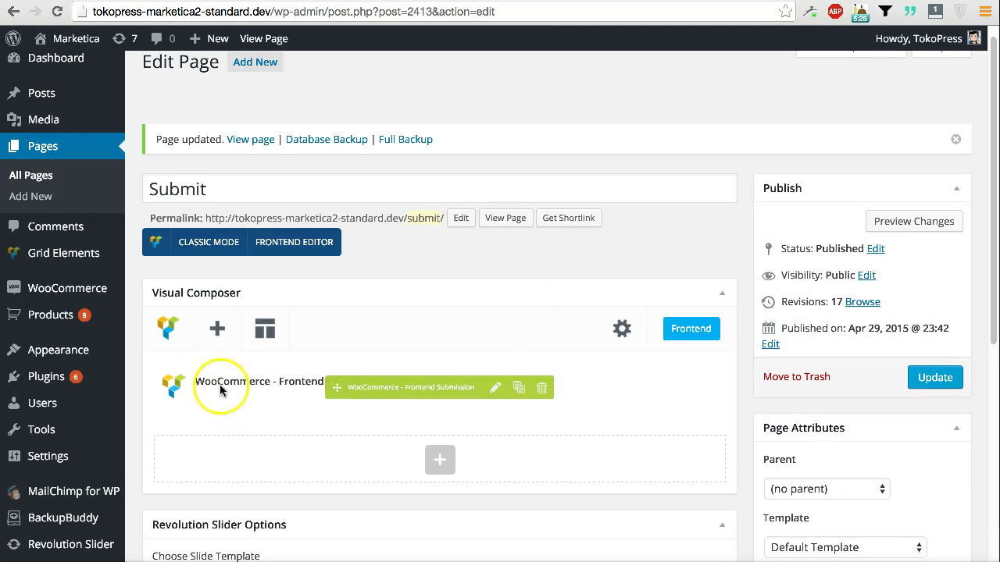
Step: Browse the elements available to add, filtered to the Tokopress - Marketica category
left_click(216, 334)
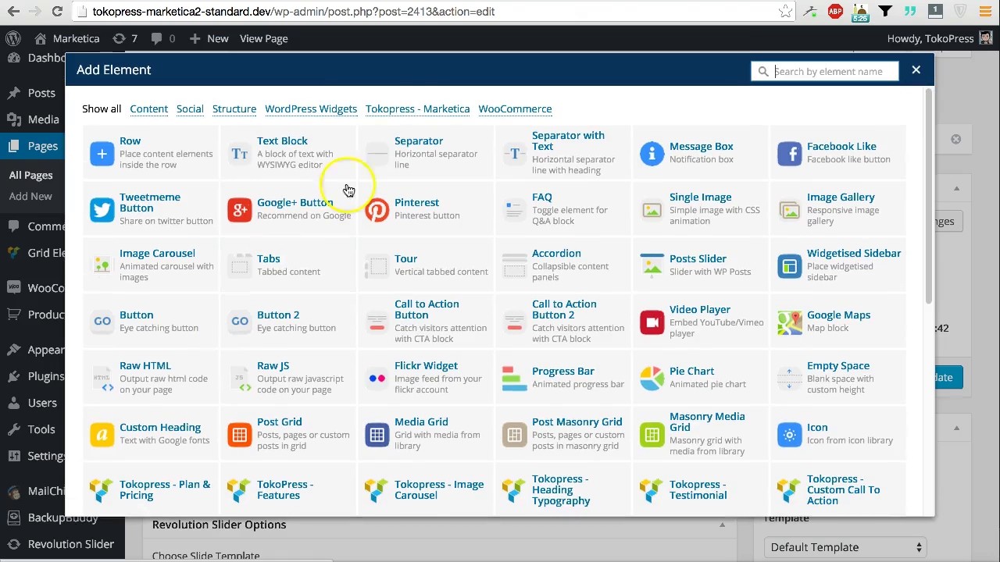
left_click(412, 112)
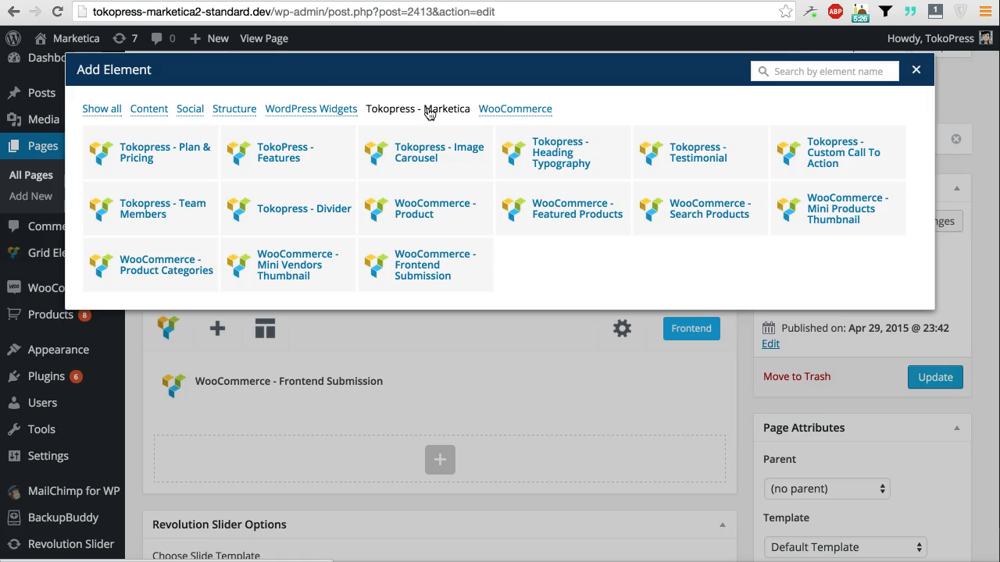
left_click(100, 40)
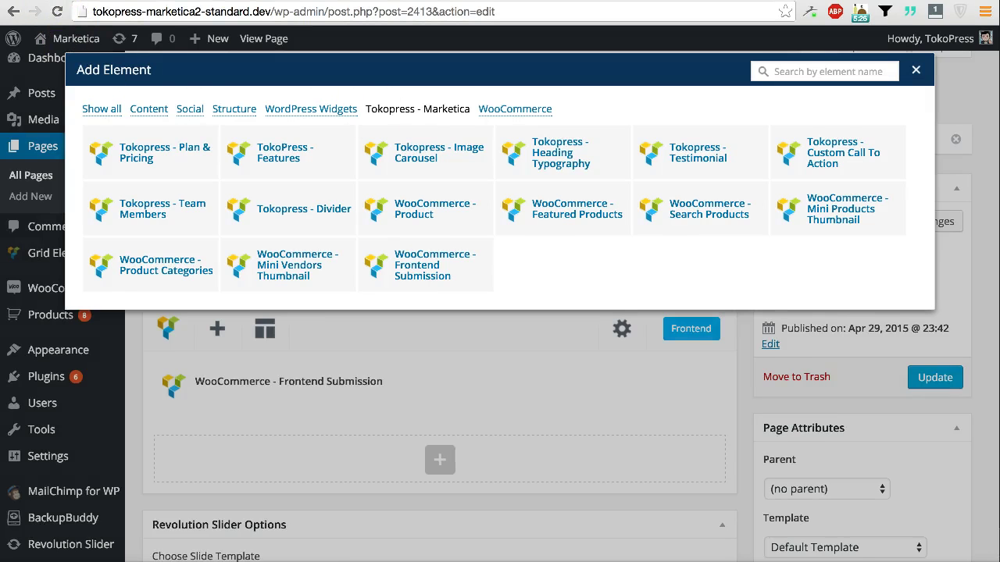